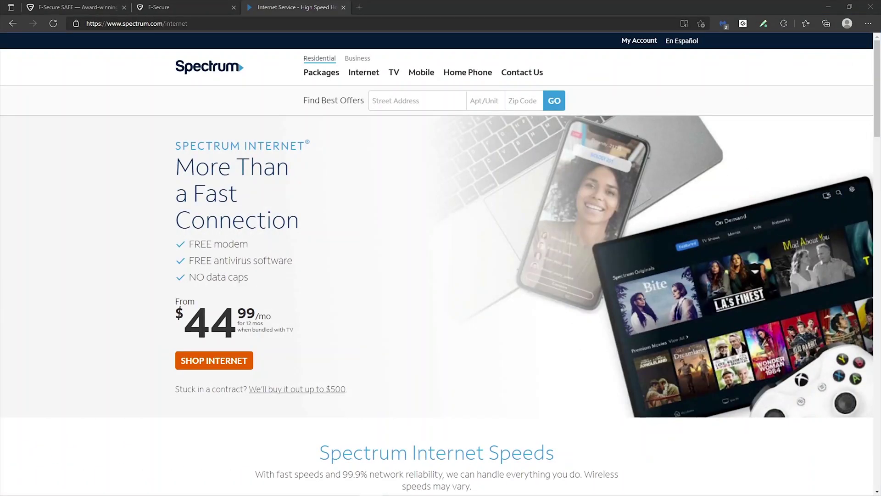
- Highlight the 'FREE antivirus software' perk on the Spectrum page
left_click_drag(188, 260, 292, 264)
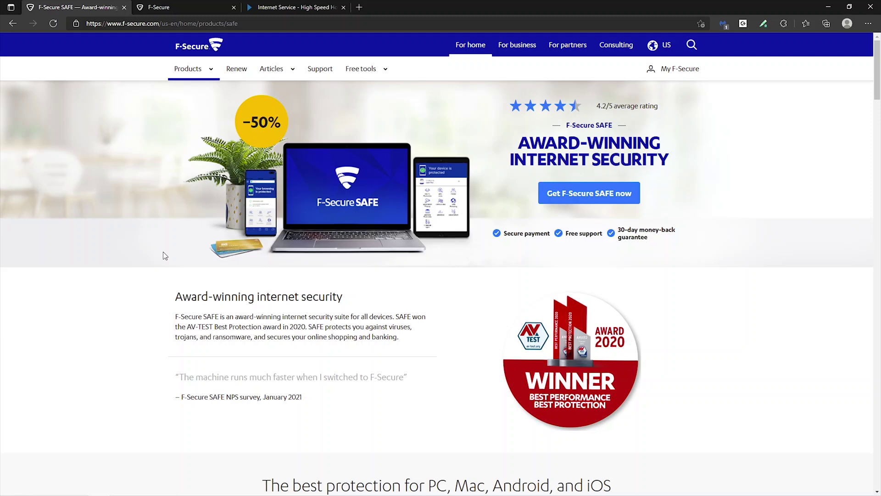
- Scroll down through the F-Secure SAFE product page to review its features
scroll(164, 252, "down", 7)
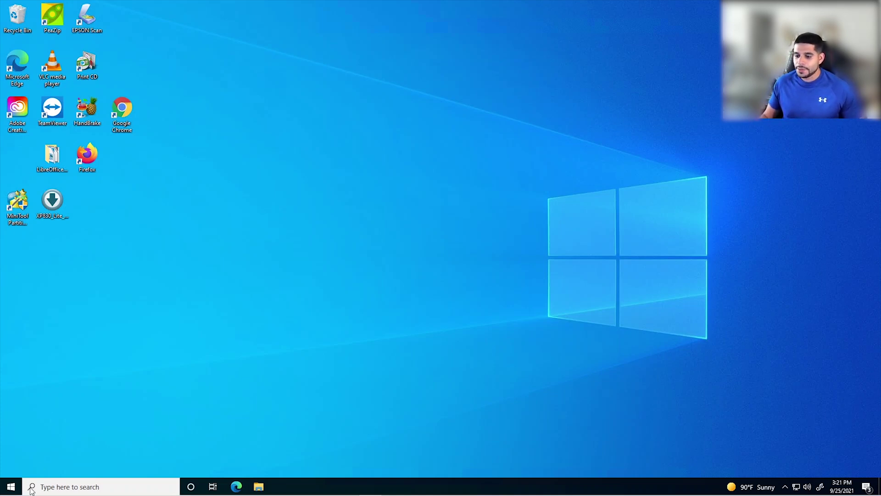
- Launch Microsoft Edge and load spectrum.net
left_click(11, 486)
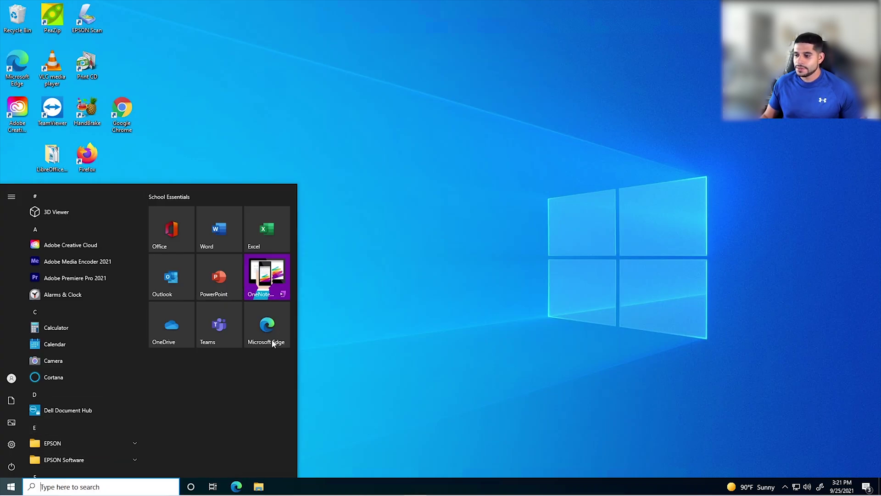
left_click(266, 327)
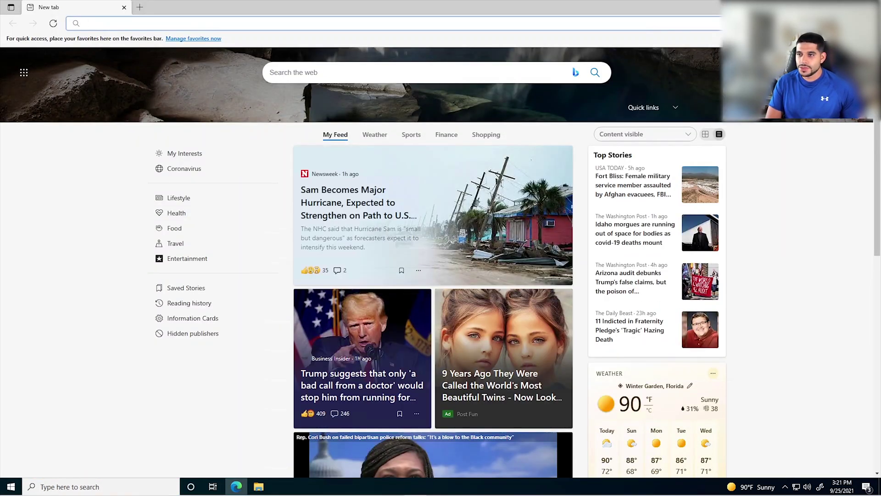
type("spect")
key("Return")
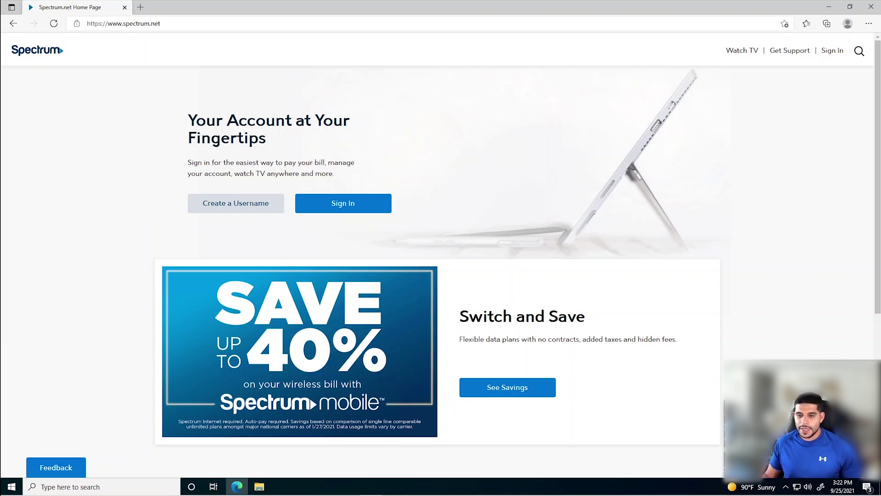
- Sign in to the Spectrum account using the saved autofill credentials
left_click(833, 51)
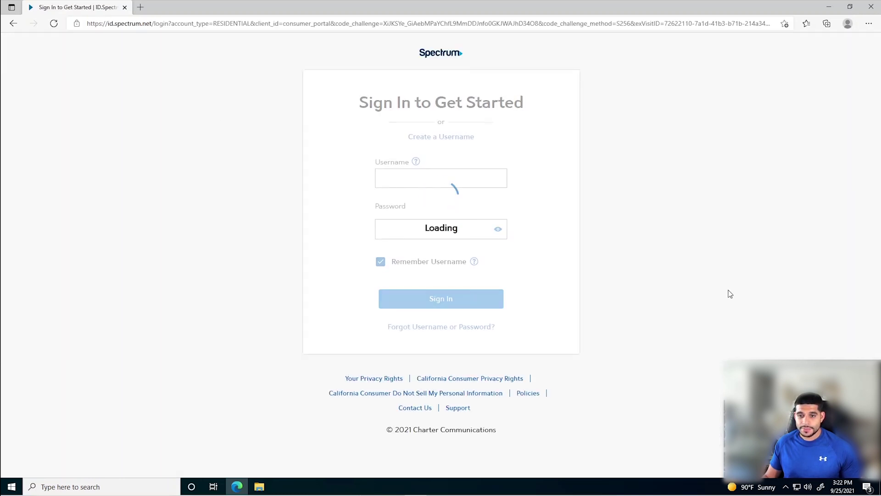
left_click(482, 178)
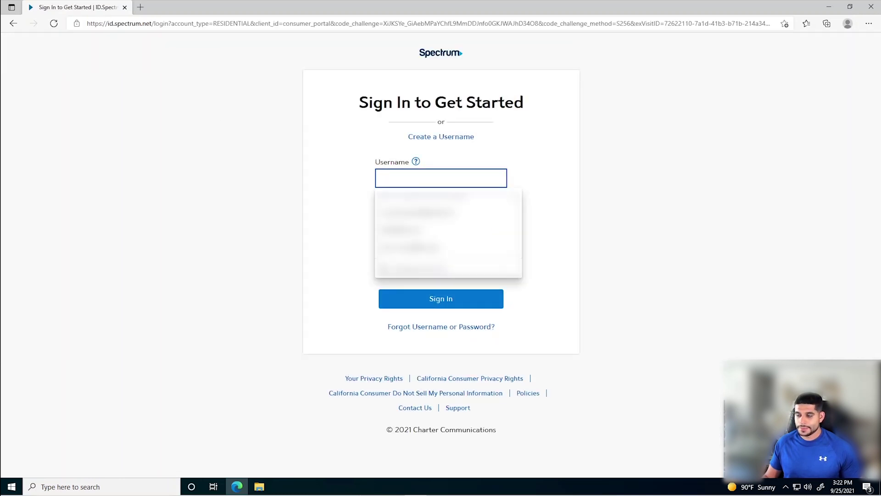
left_click(422, 195)
left_click(416, 308)
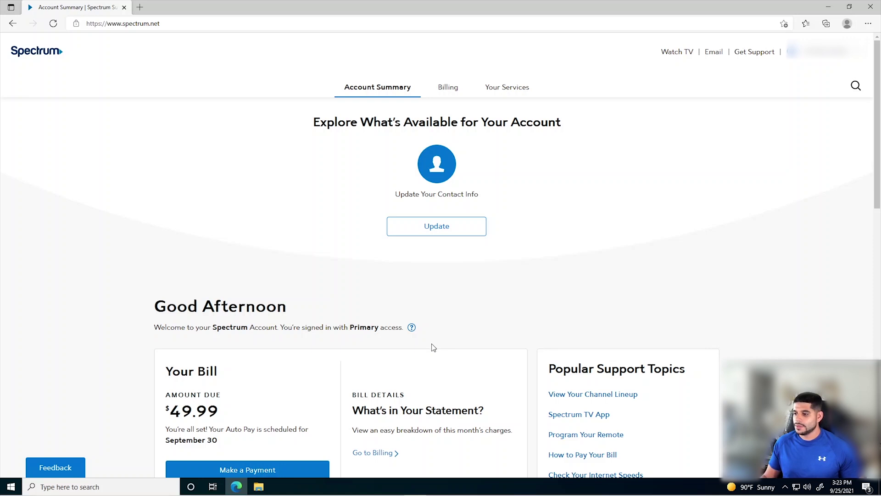
- Open the Security Suite management page from Your Services, showing 8 of 10 licenses
scroll(433, 348, "down", 1)
scroll(433, 347, "down", 2)
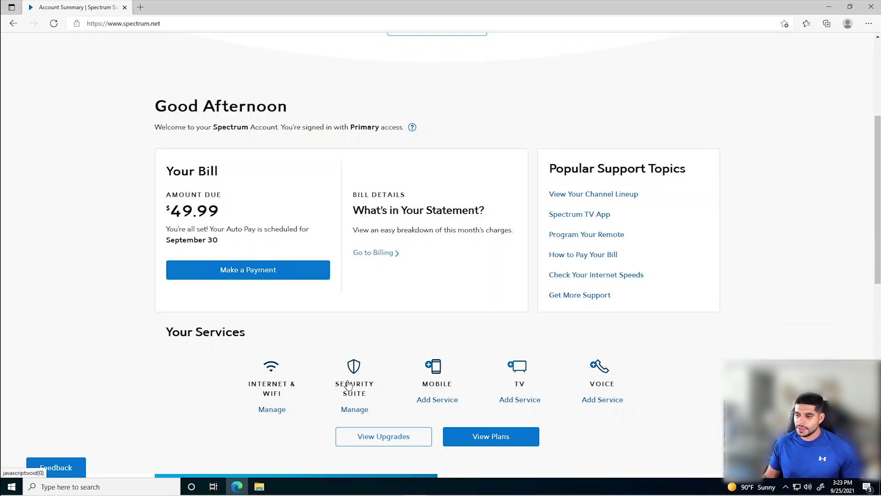
left_click(347, 384)
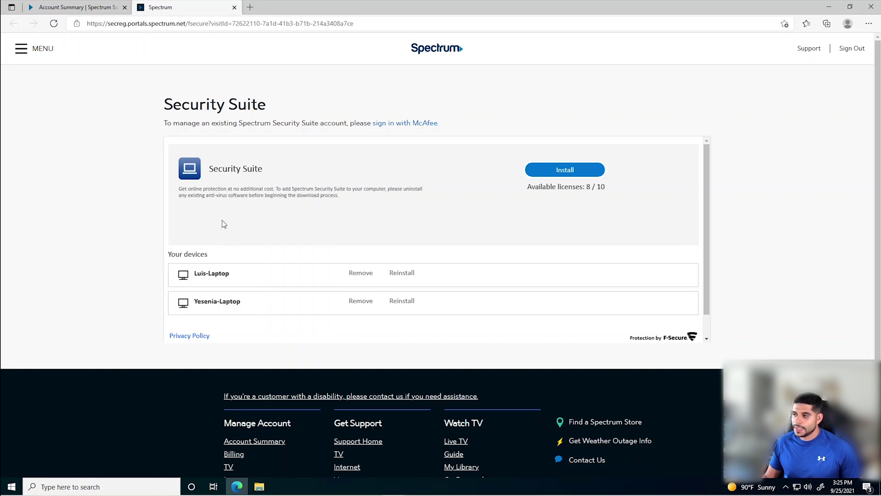
- Add a Windows PC device named 'Windows10-UNRAID' and download its Security Suite installer
left_click(566, 170)
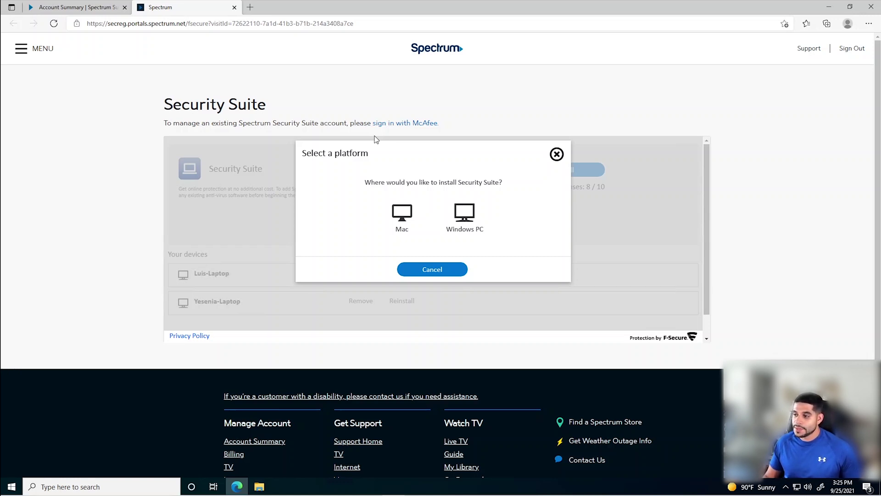
left_click(466, 220)
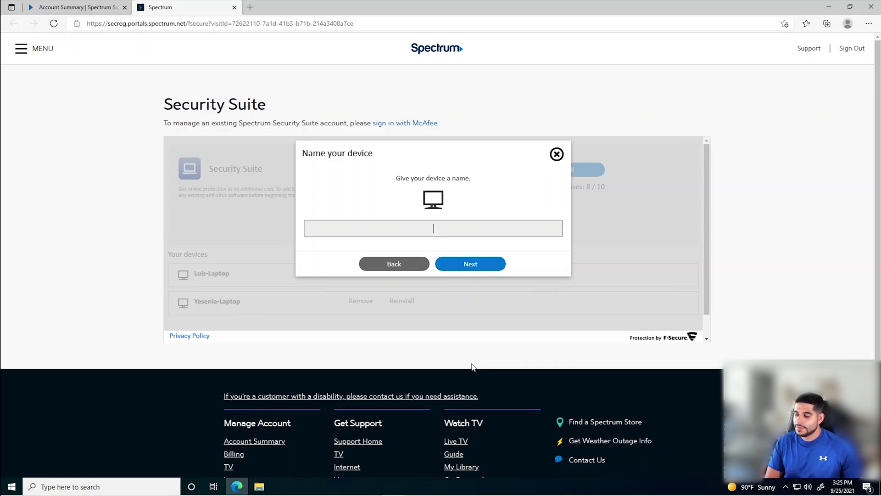
type("Windows10-UNRAID")
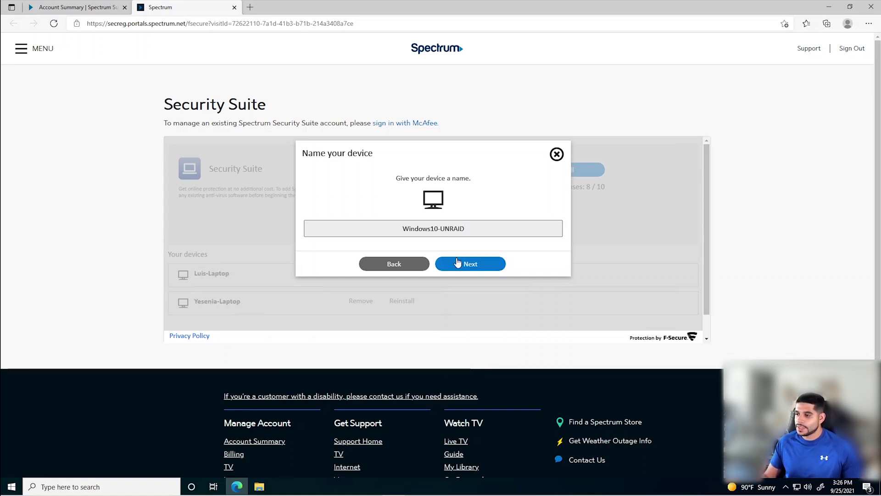
left_click(467, 268)
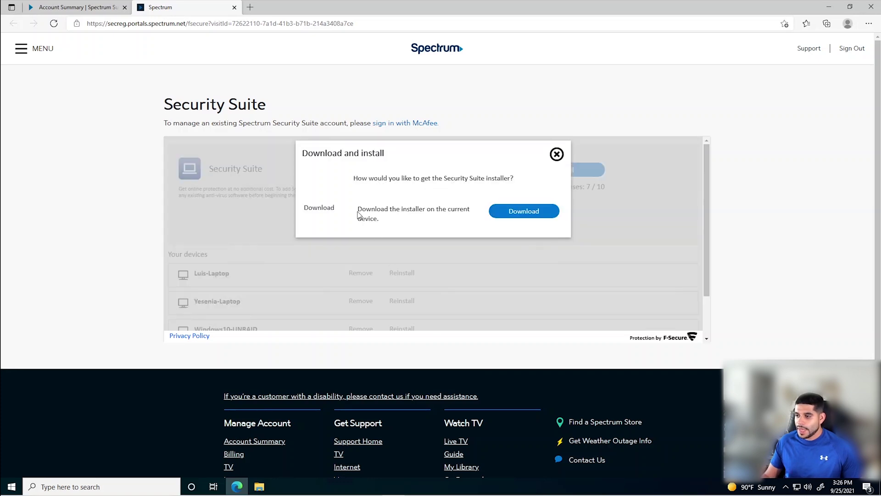
left_click(524, 211)
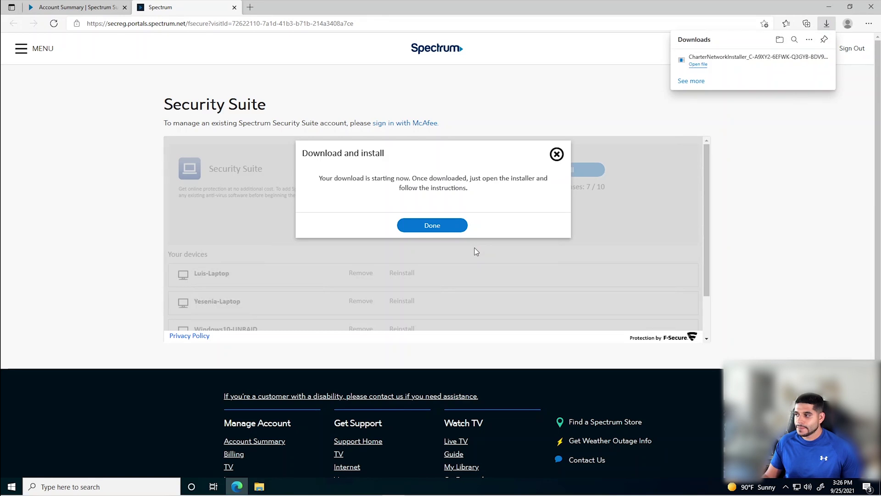
- Run the downloaded installer, approve the UAC prompt, and accept the license terms
left_click(697, 64)
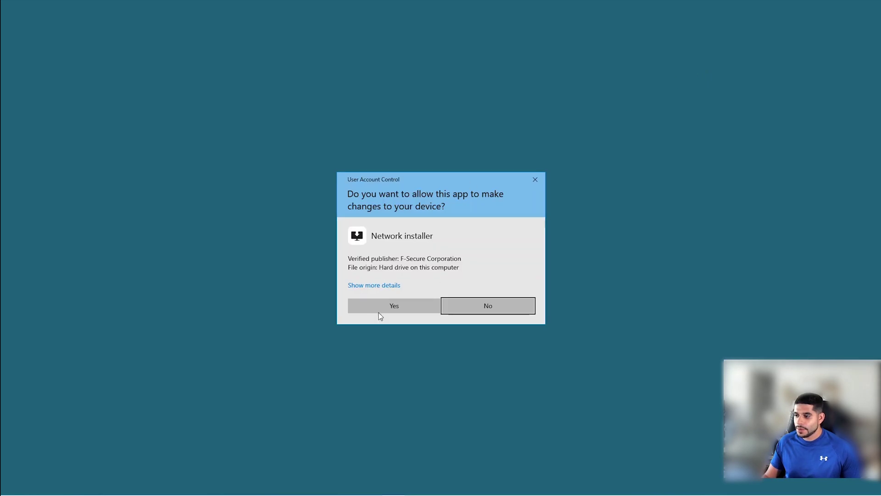
left_click(393, 306)
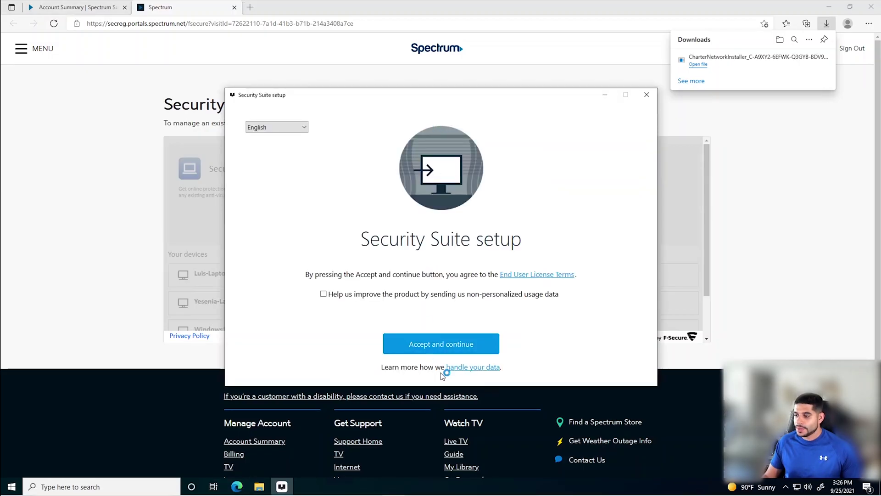
left_click(424, 345)
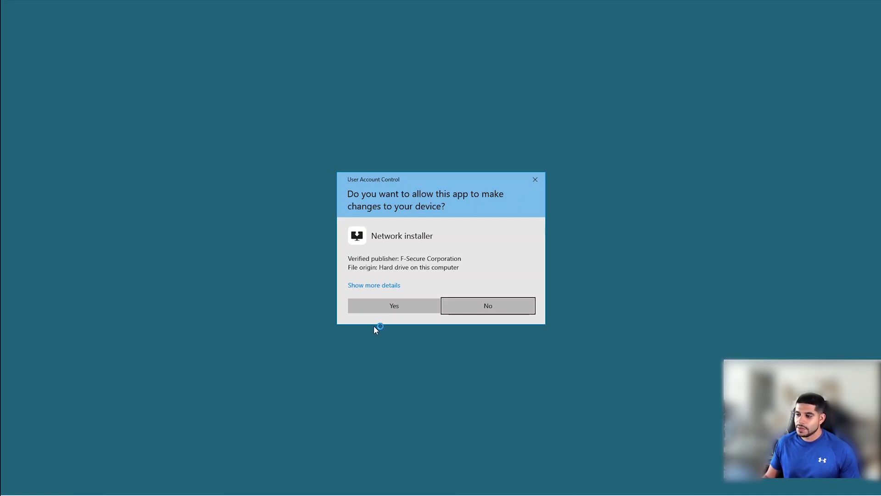
- Approve the F-Secure Network installer's User Account Control prompt so setup finishes
left_click(390, 306)
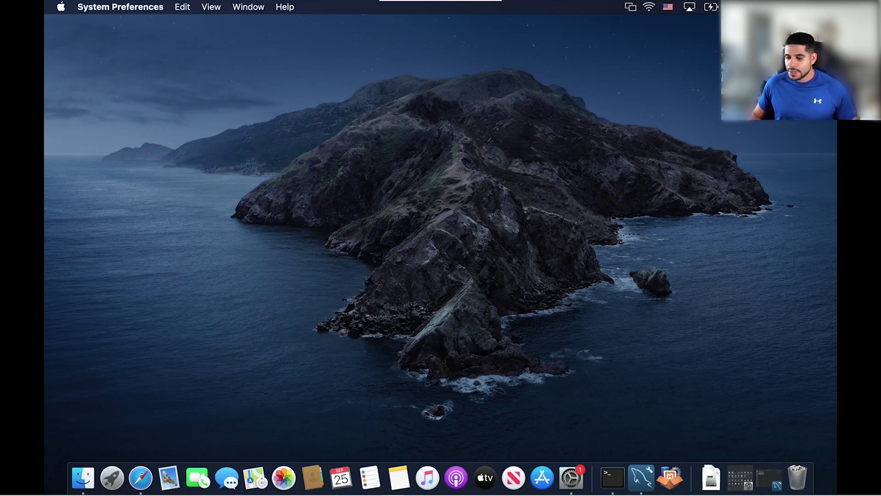
- Open Safari, load spectrum.net, sign in, and decline saving the password
left_click(142, 476)
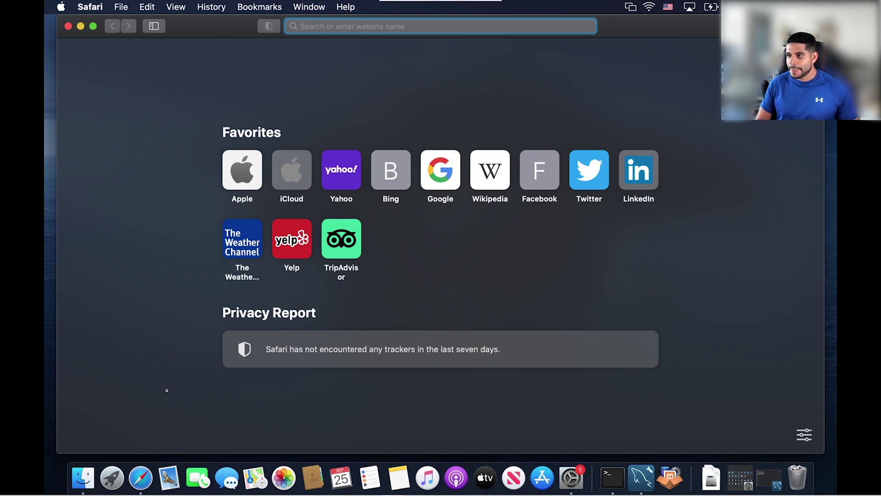
type("spectrum.net")
key("Return")
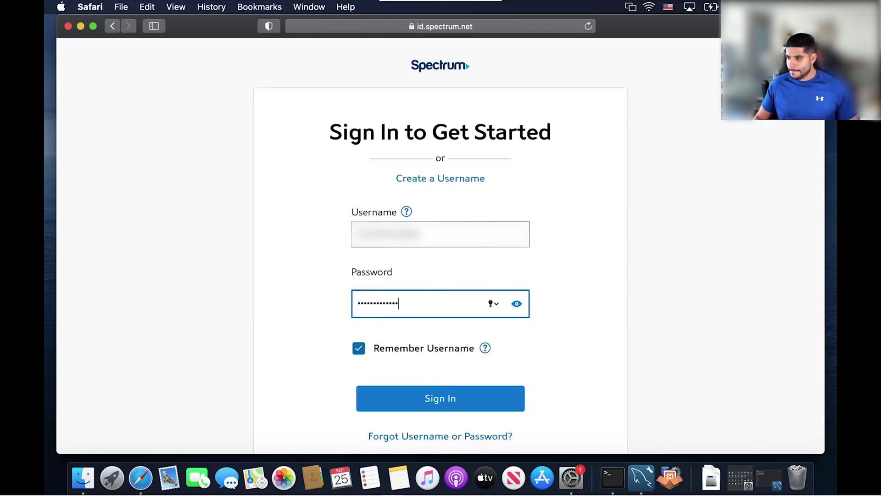
left_click(497, 404)
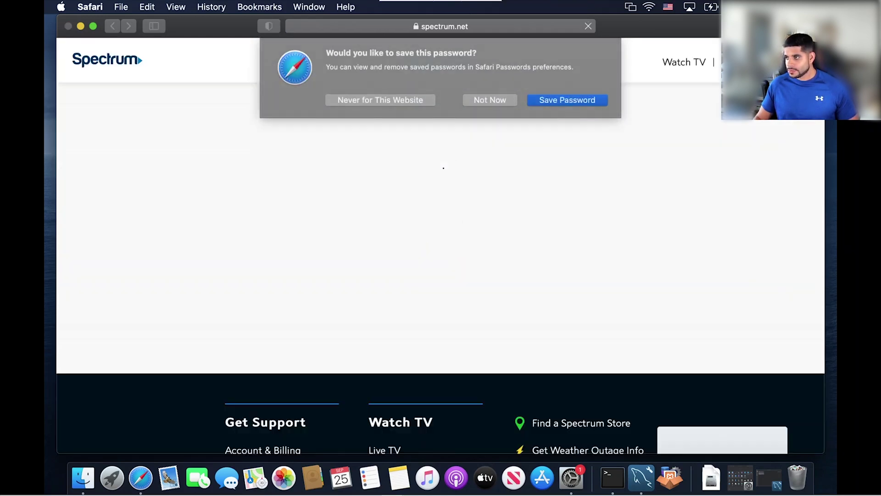
left_click(492, 102)
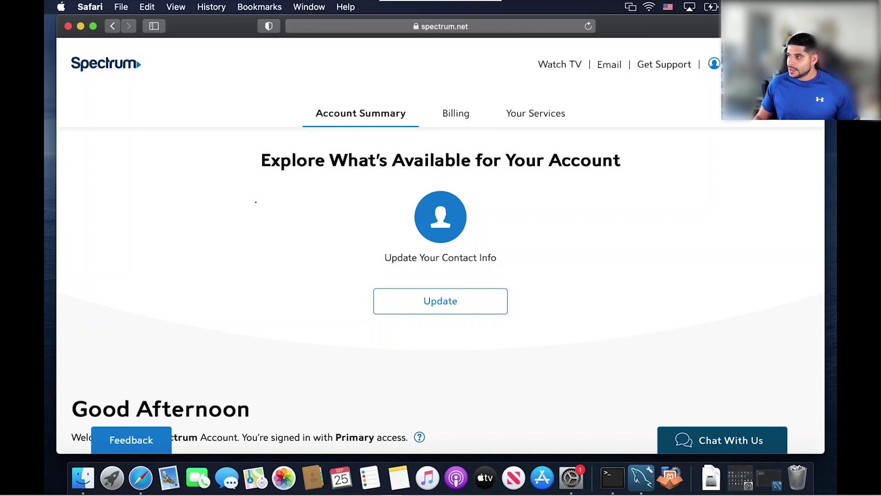
- Open Security Suite management from Your Services, now showing 7 of 10 licenses
scroll(354, 136, "down", 5)
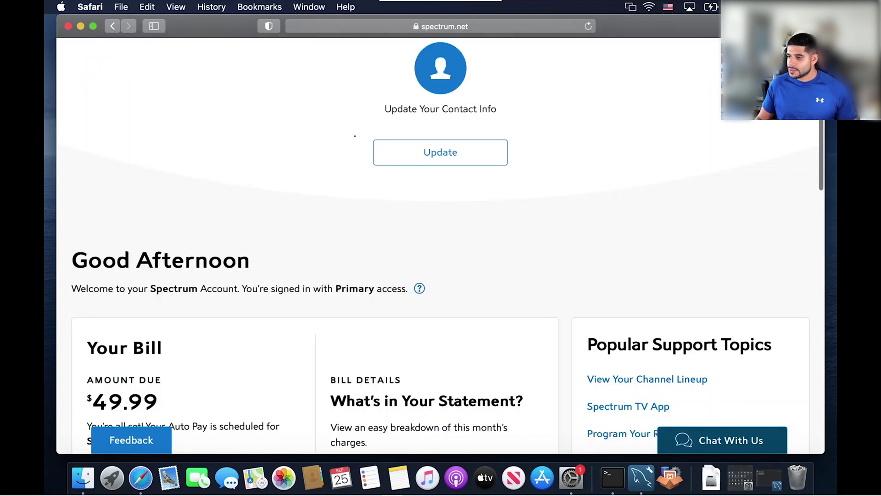
scroll(354, 135, "down", 10)
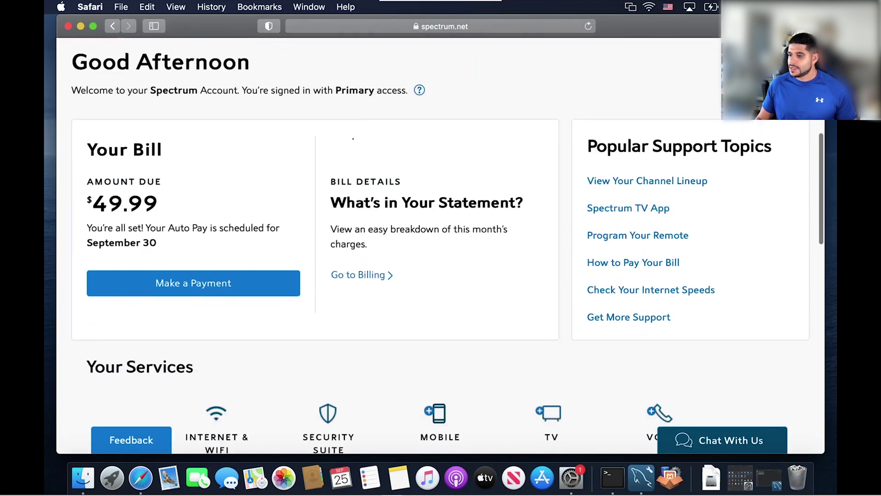
scroll(353, 139, "down", 1)
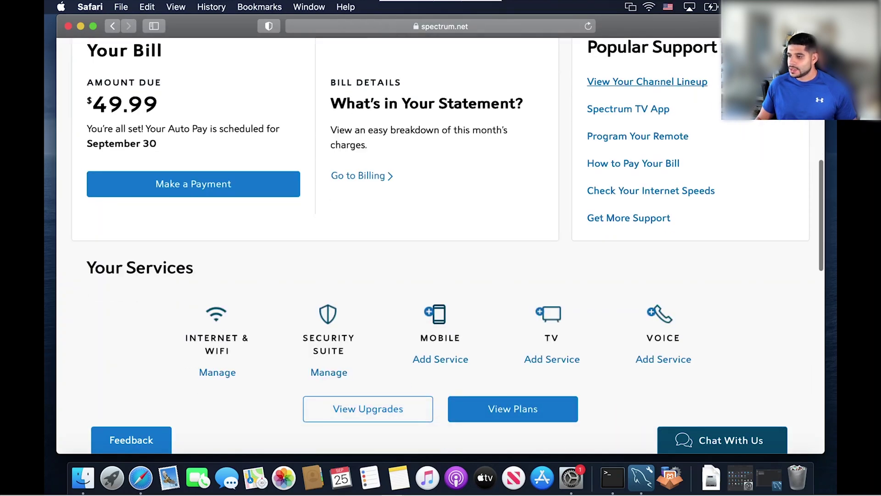
left_click(330, 350)
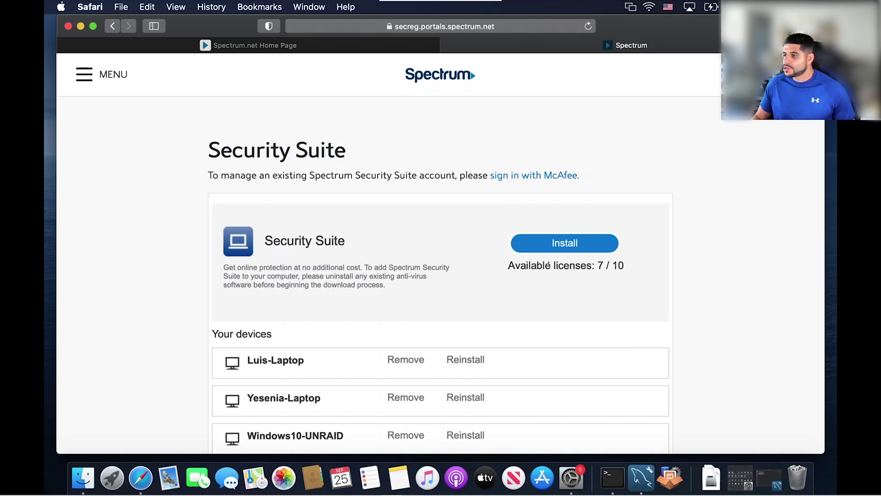
- Start a new Security Suite installation for another device from the Security Suite page
scroll(608, 276, "down", 3)
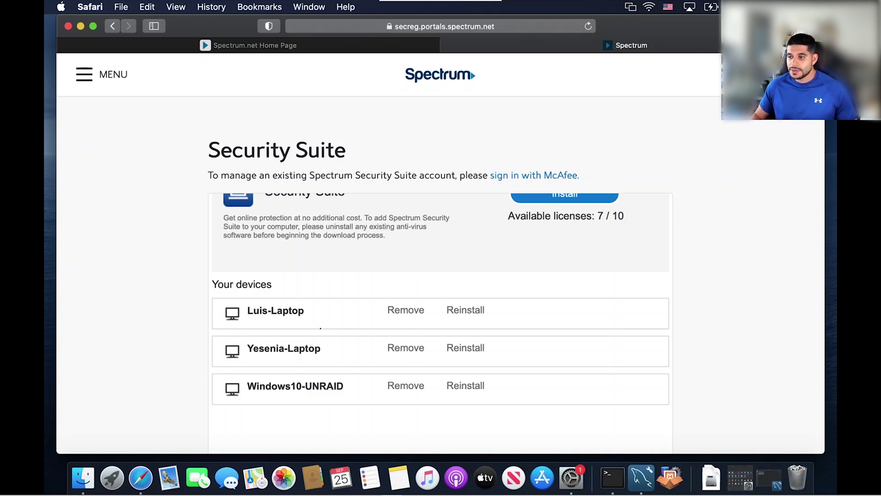
scroll(320, 318, "up", 3)
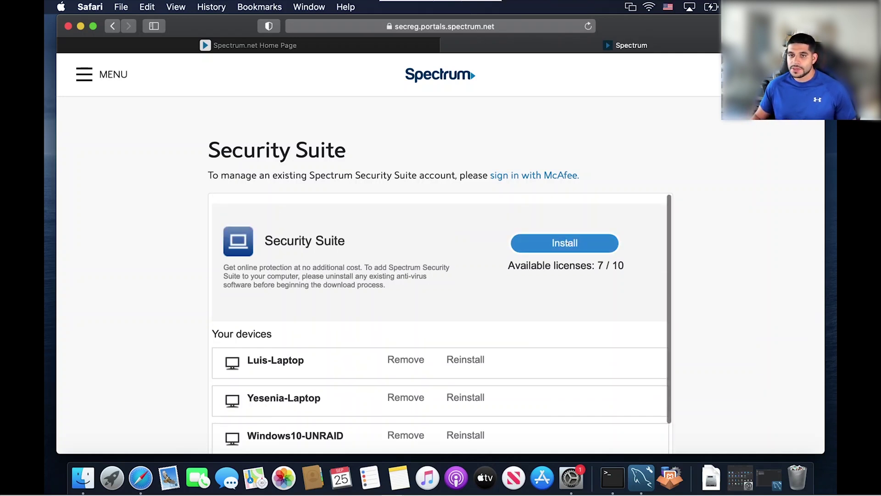
left_click(564, 242)
- Choose Mac as the platform and name this device with the owner's name plus 'ETF Macbook'
left_click(397, 308)
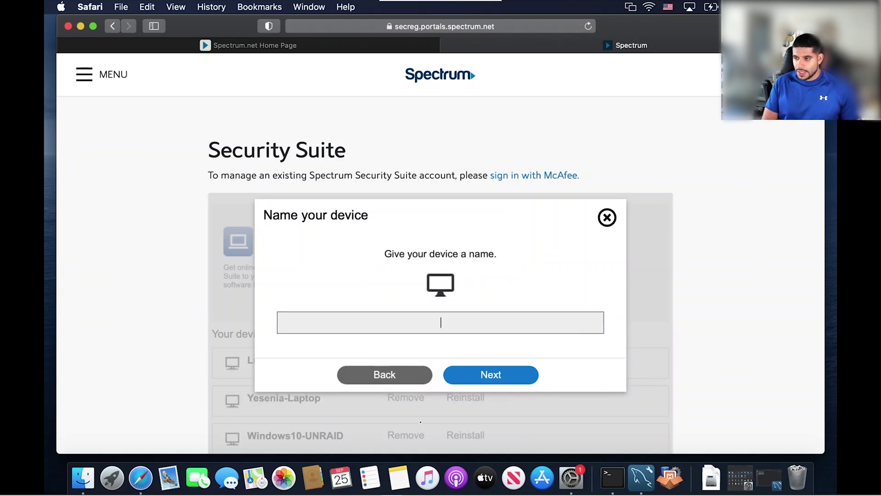
type("Acosta E")
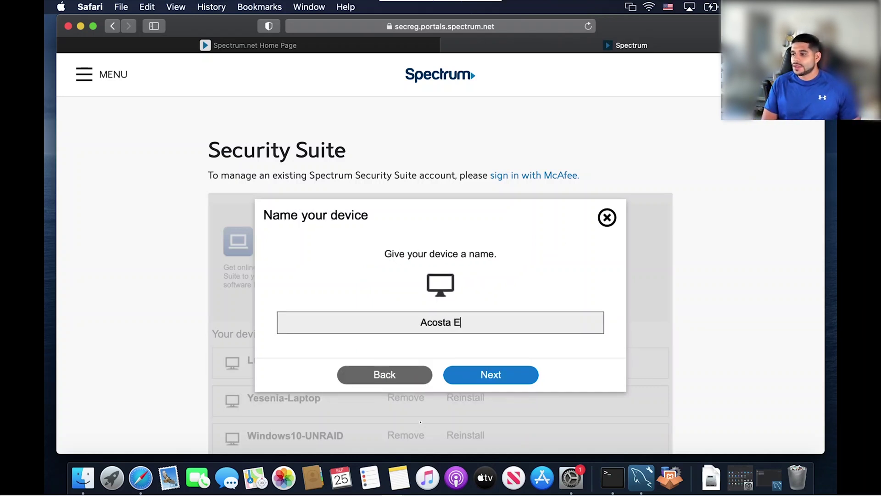
key("BackSpace")
type("ETF ")
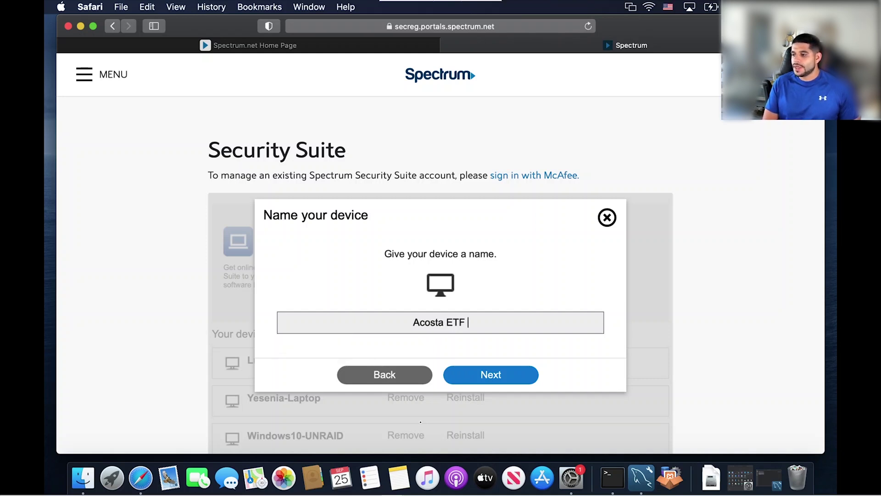
type("Macbook")
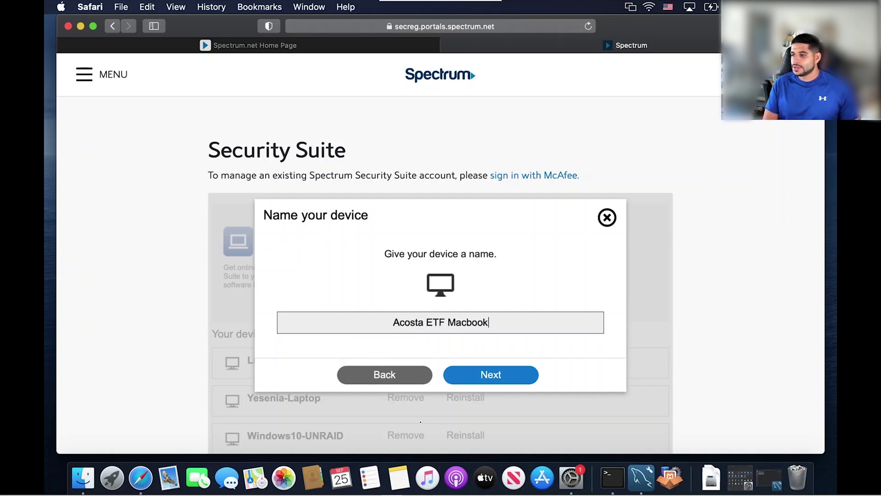
key("Return")
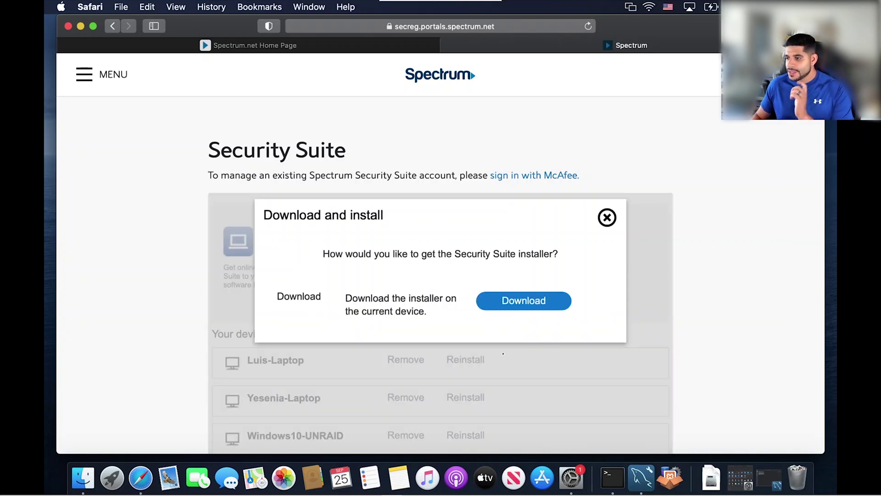
- Download the Security Suite Mac installer, allowing the download from the F-Secure site
left_click(547, 302)
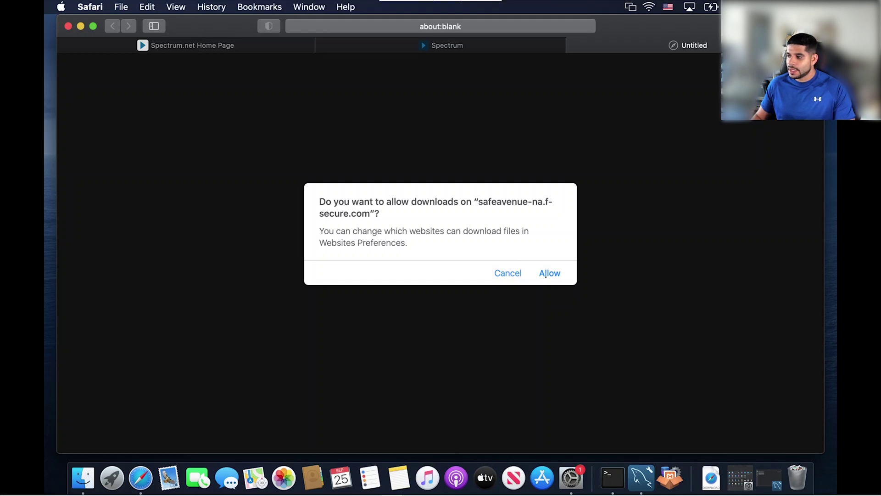
left_click(548, 273)
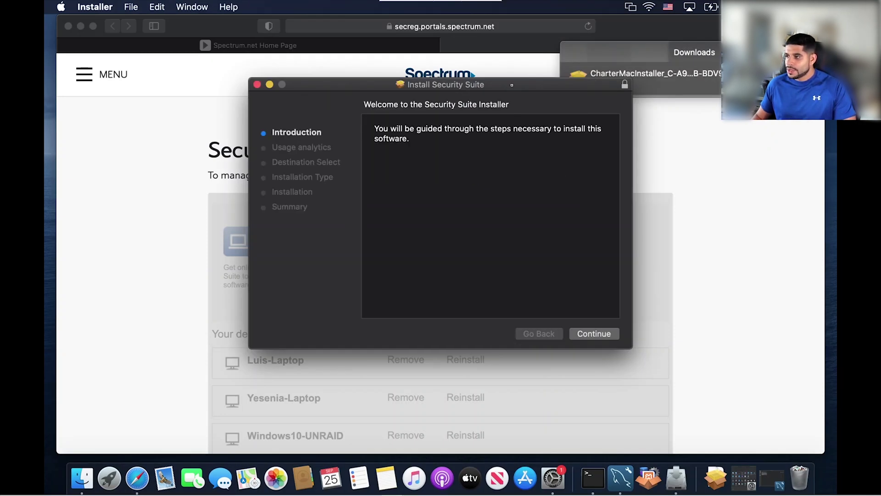
- Run the standard Security Suite installation on Macintosh HD, authorising it with the admin password
left_click(601, 334)
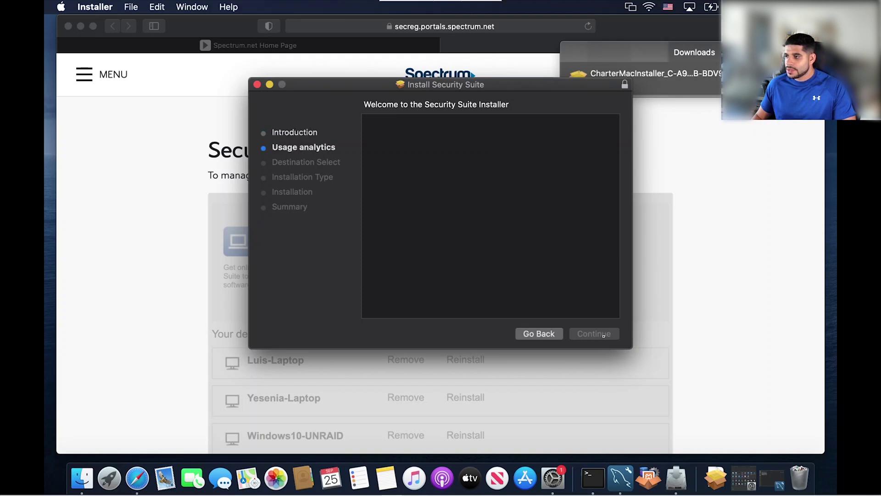
left_click(588, 334)
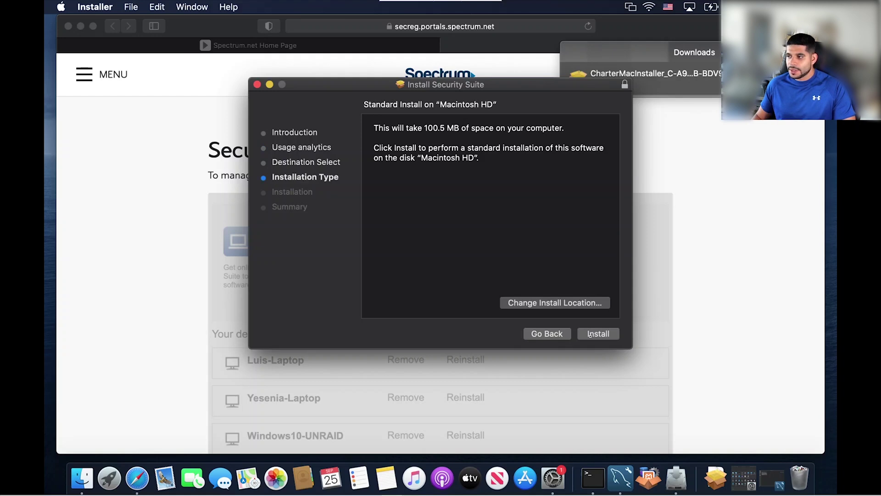
left_click(590, 334)
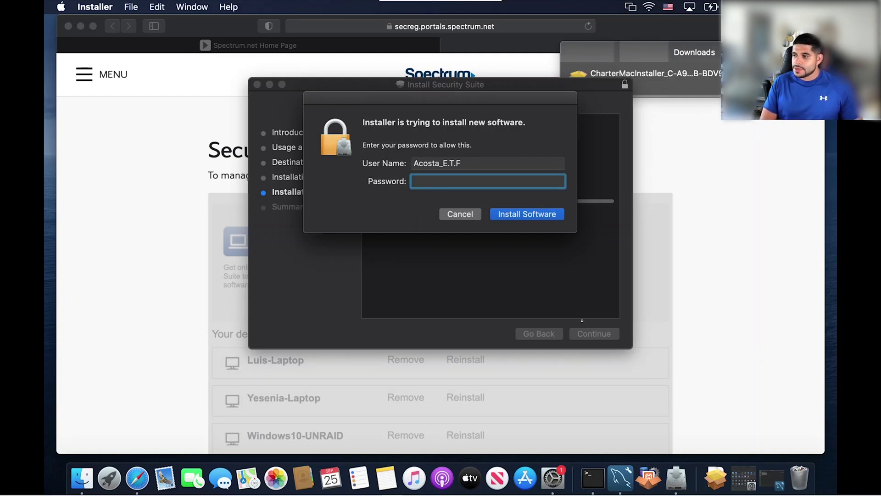
type("•••••••••••")
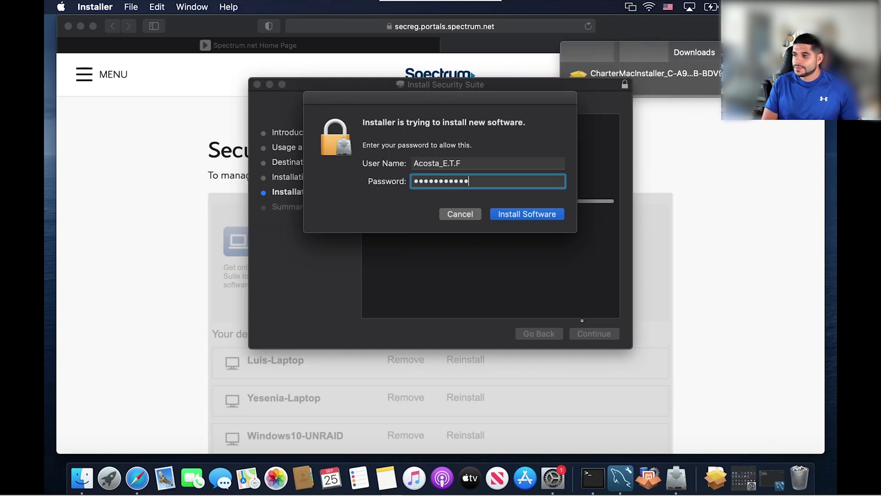
key("Return")
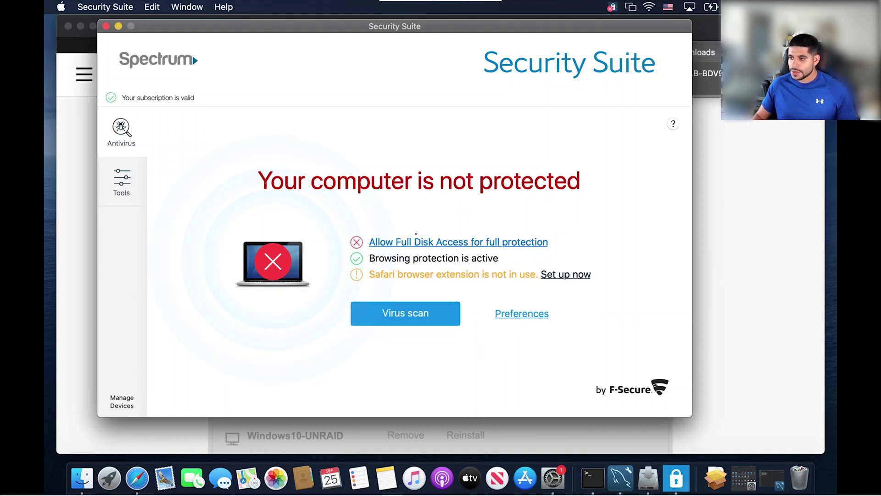
- Enable the Browsing protection extension in Safari's Extensions preferences, then return to Security Suite
left_click(415, 236)
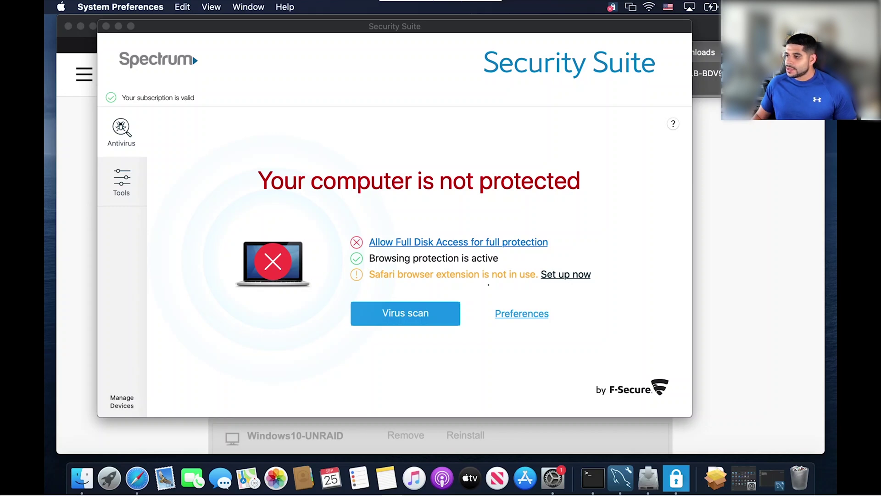
left_click(571, 185)
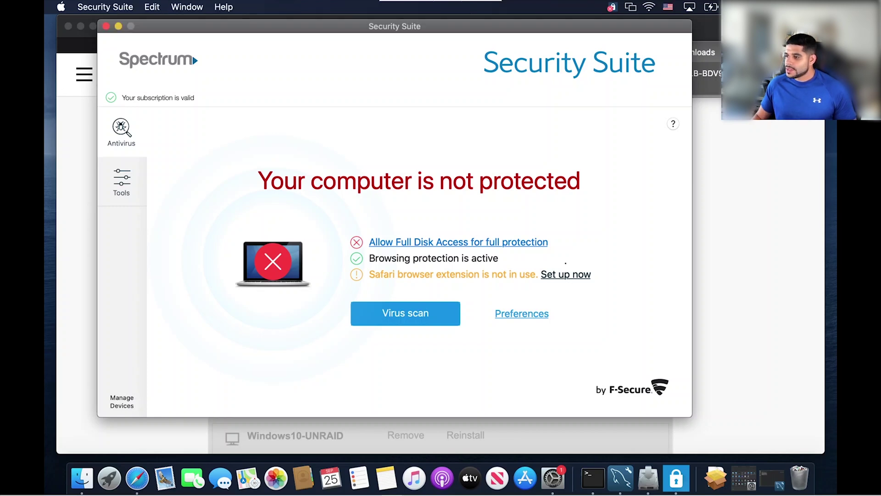
left_click(565, 273)
left_click(225, 160)
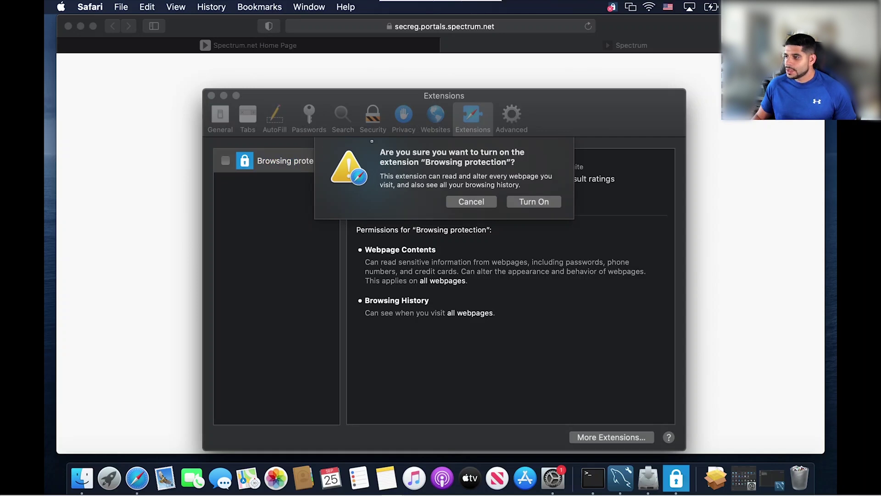
left_click(533, 201)
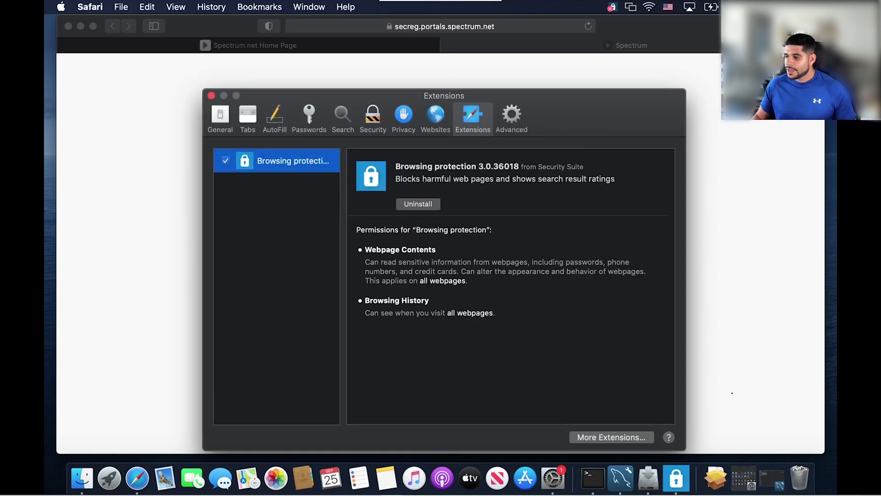
left_click(211, 96)
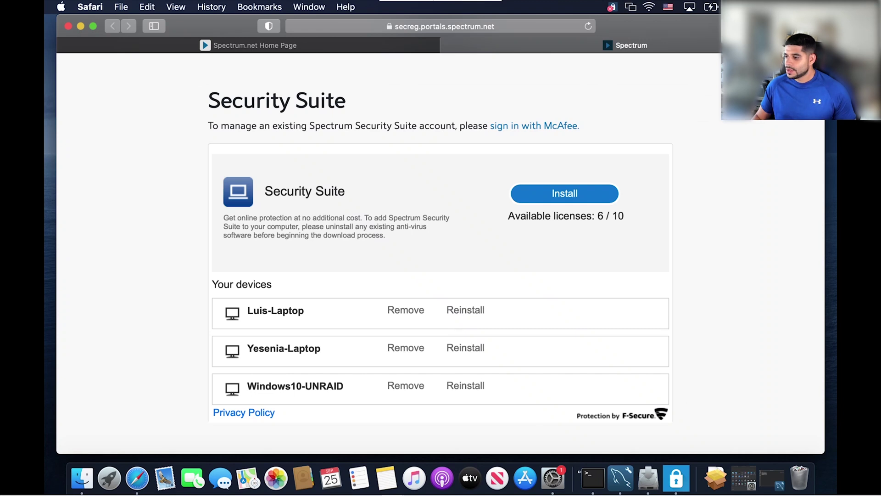
left_click(675, 477)
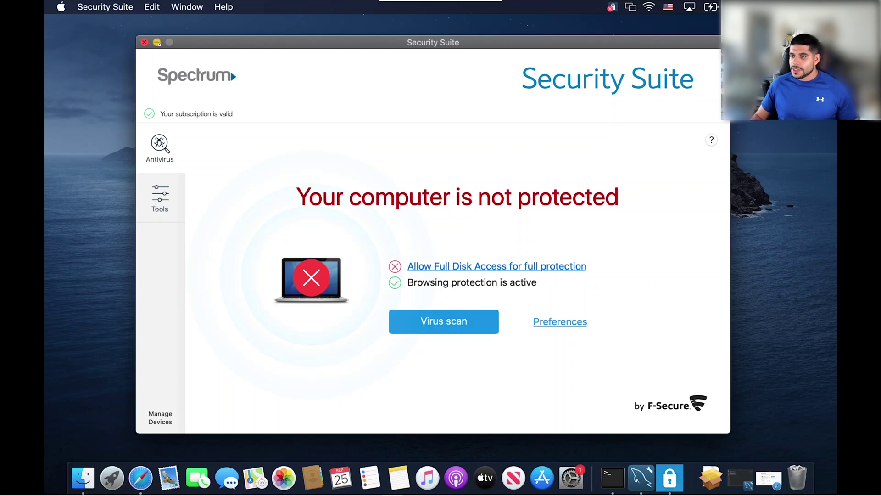
- Go to System Preferences > Security & Privacy > Privacy > Full Disk Access, selecting Security Suite
left_click(157, 42)
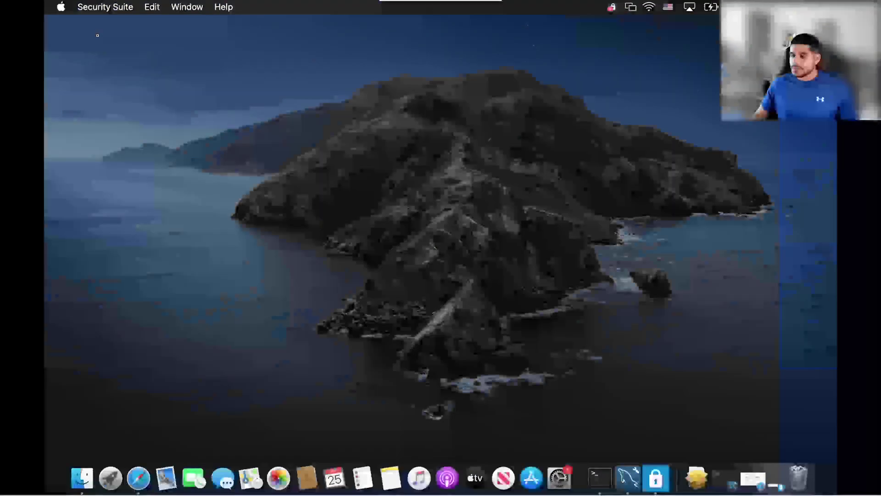
left_click(60, 7)
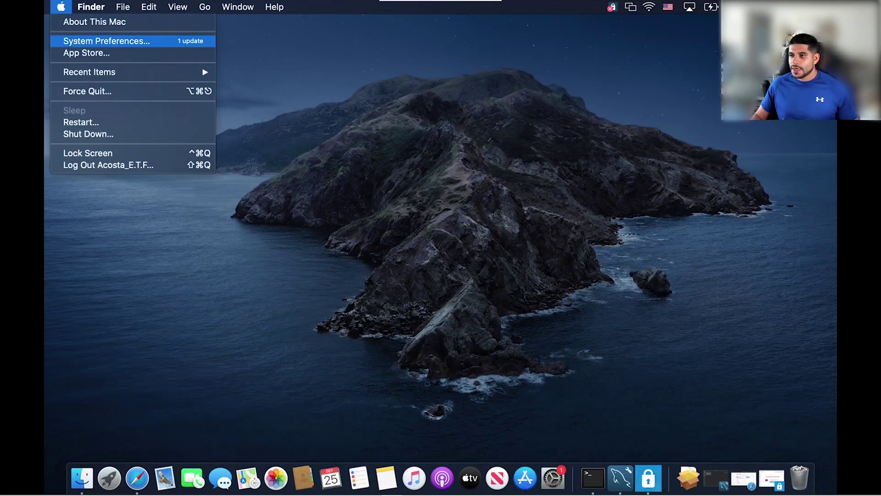
left_click(77, 42)
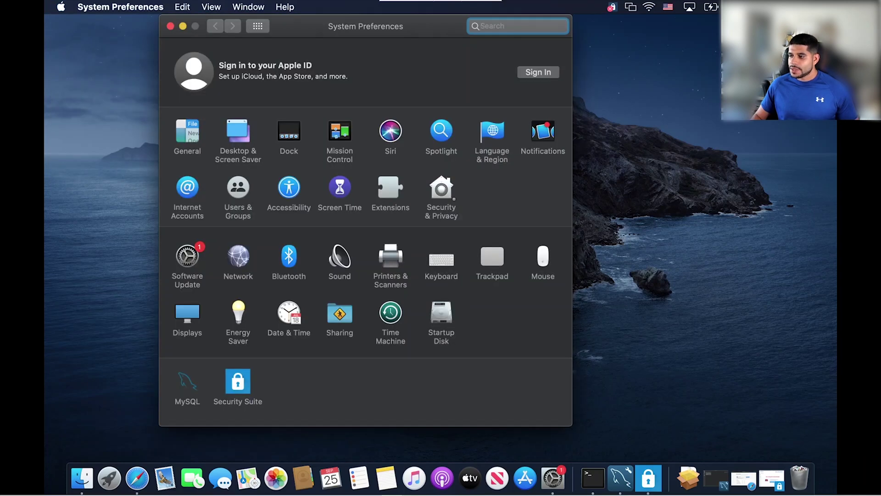
left_click(453, 198)
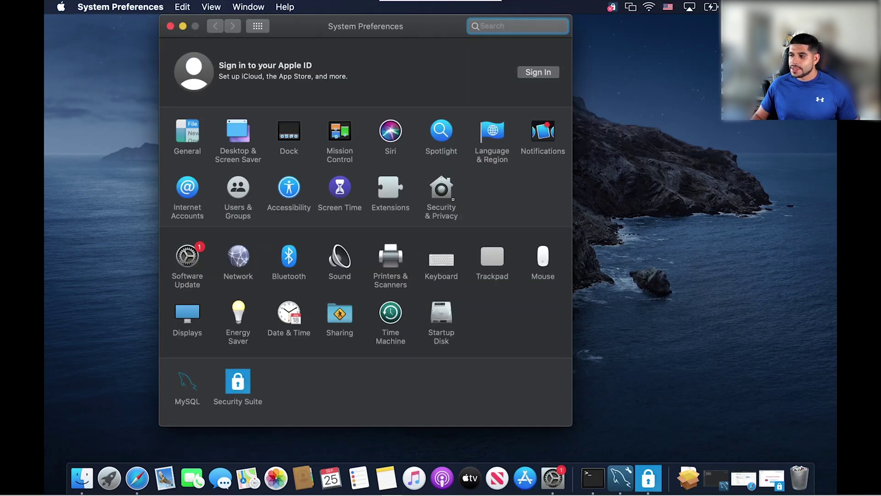
left_click(241, 196)
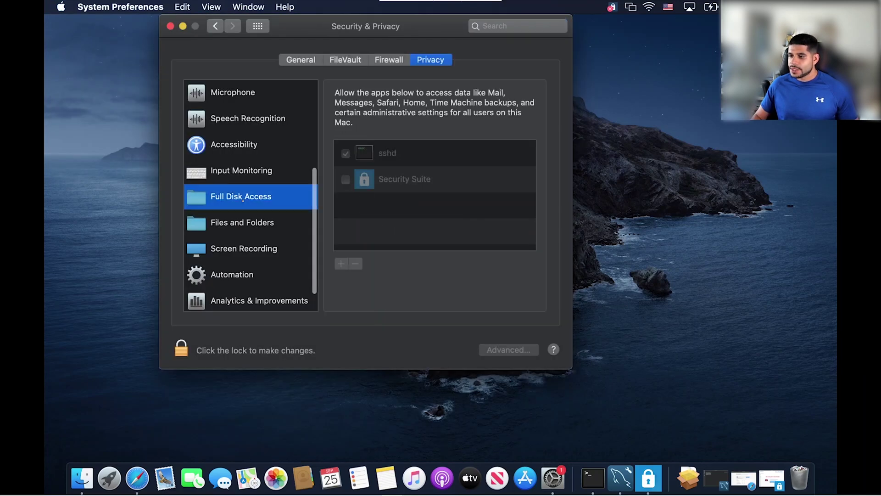
left_click(389, 183)
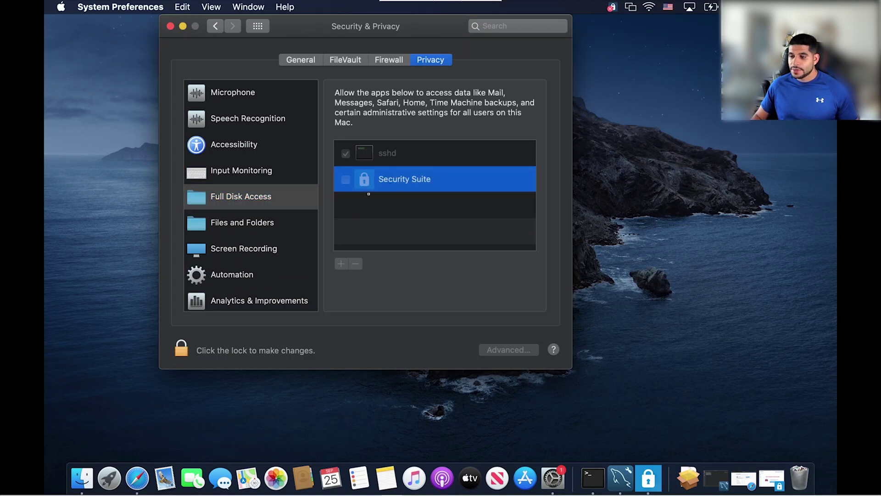
- Unlock with the admin password, check Security Suite for Full Disk Access, then quit and reopen it
left_click(181, 349)
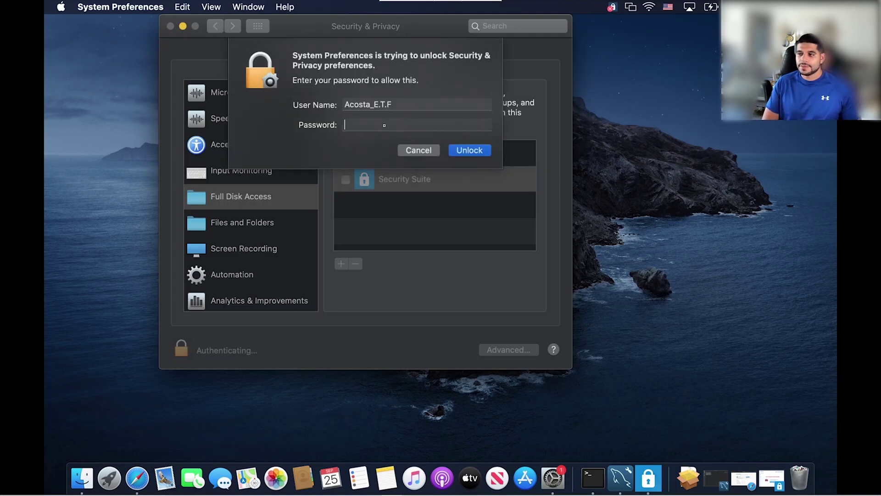
type("••••••••••••")
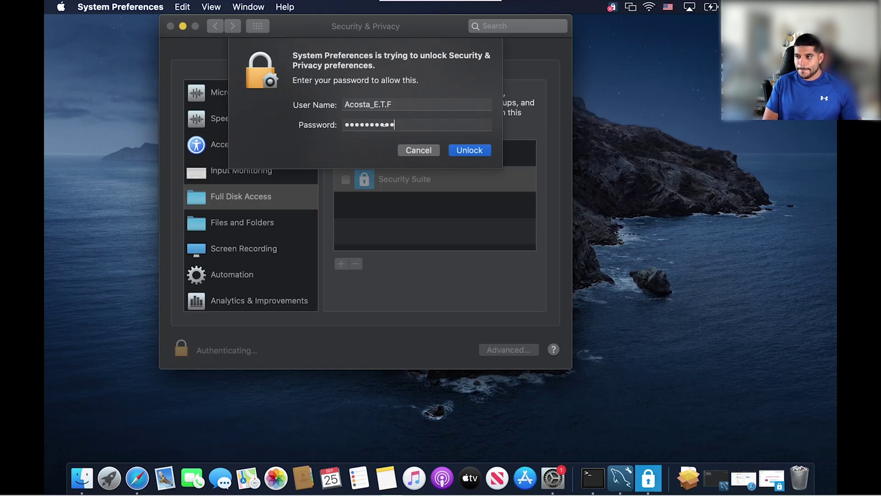
key("Return")
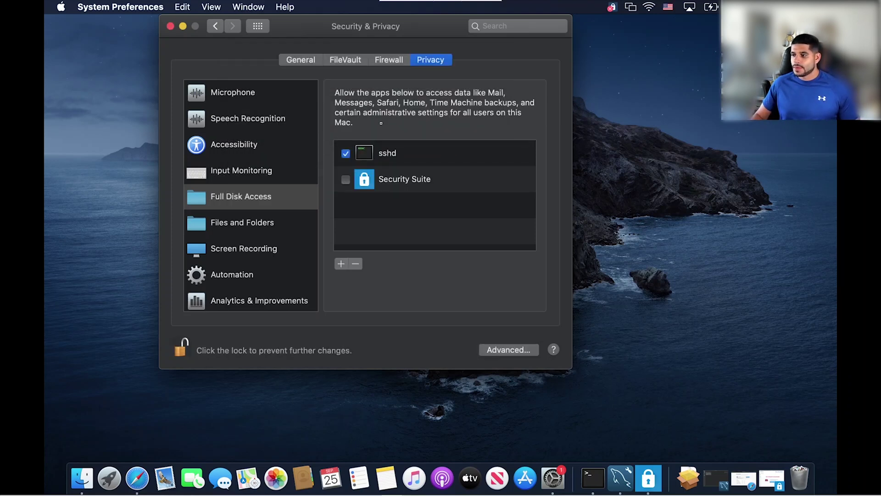
left_click(346, 180)
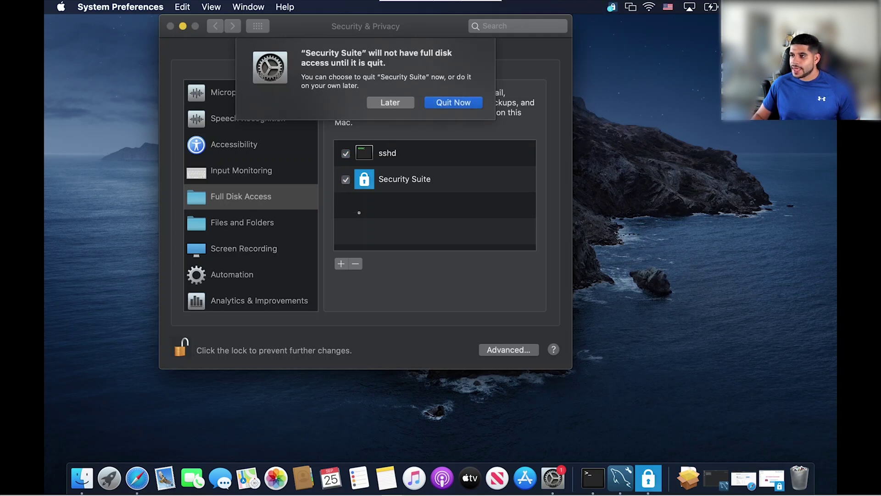
left_click(459, 104)
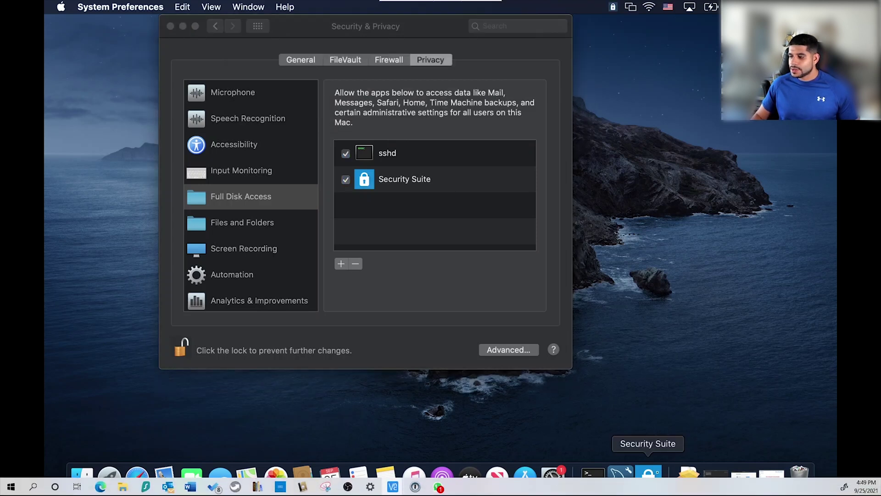
left_click(648, 477)
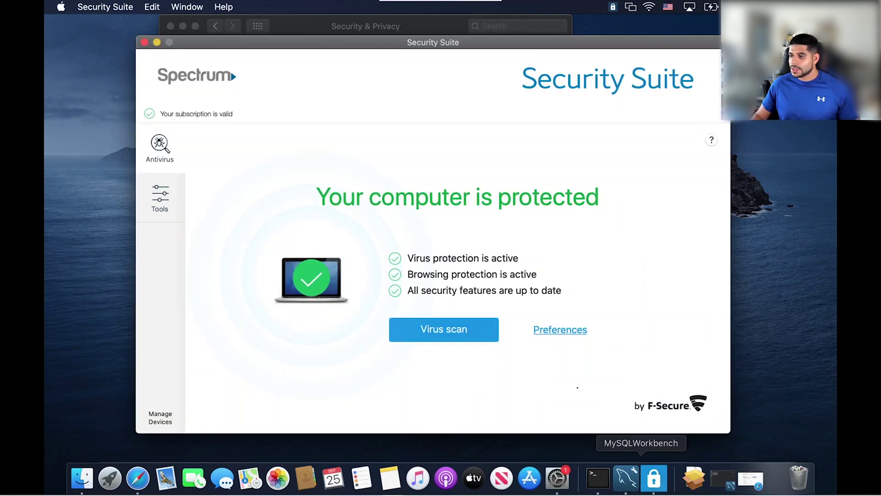